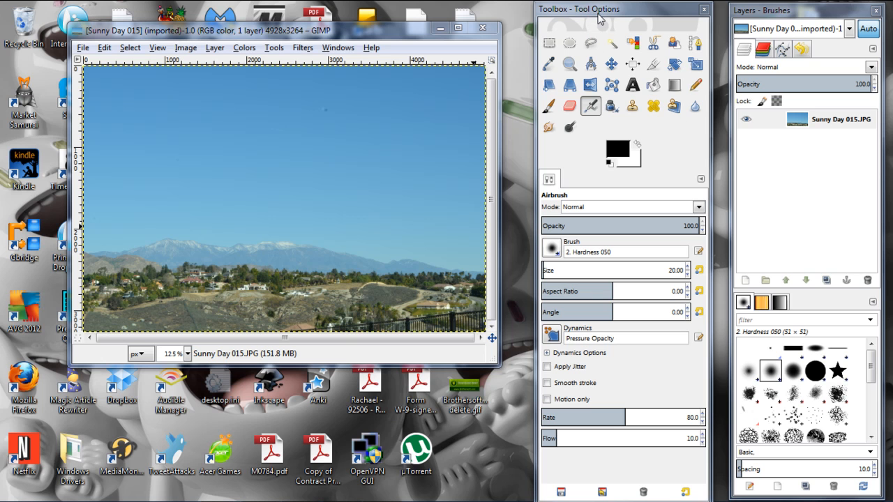
{"action": "mouse_move", "coordinate": [598, 19]}
{"action": "left_mouse_down"}
{"action": "mouse_move", "coordinate": [604, 15]}
{"action": "mouse_move", "coordinate": [588, 16]}
{"action": "mouse_move", "coordinate": [597, 16]}
{"action": "left_mouse_up"}
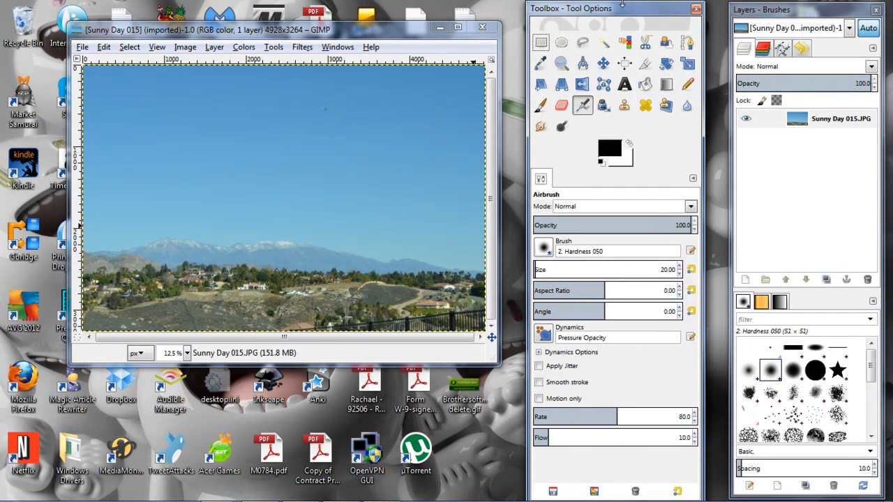
{"action": "left_click_drag", "start_coordinate": [379, 36], "coordinate": [342, 36]}
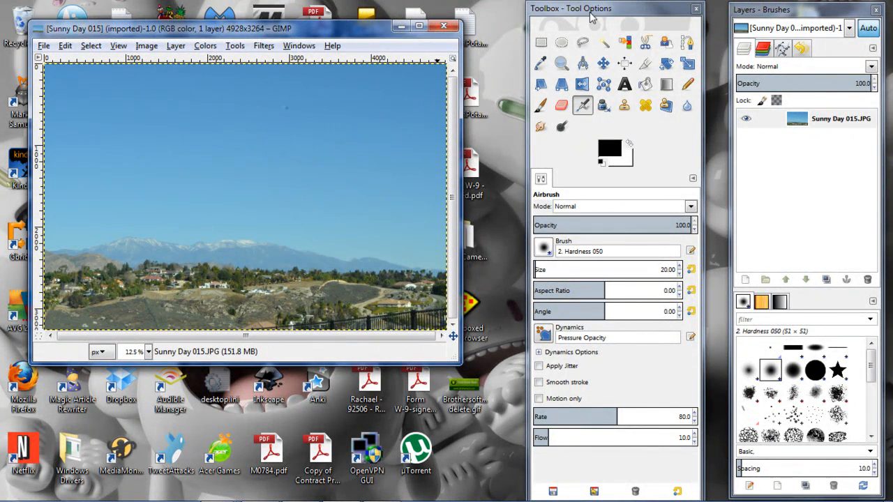
{"action": "mouse_move", "coordinate": [595, 8]}
{"action": "left_mouse_down"}
{"action": "mouse_move", "coordinate": [588, 7]}
{"action": "mouse_move", "coordinate": [606, 10]}
{"action": "left_mouse_up"}
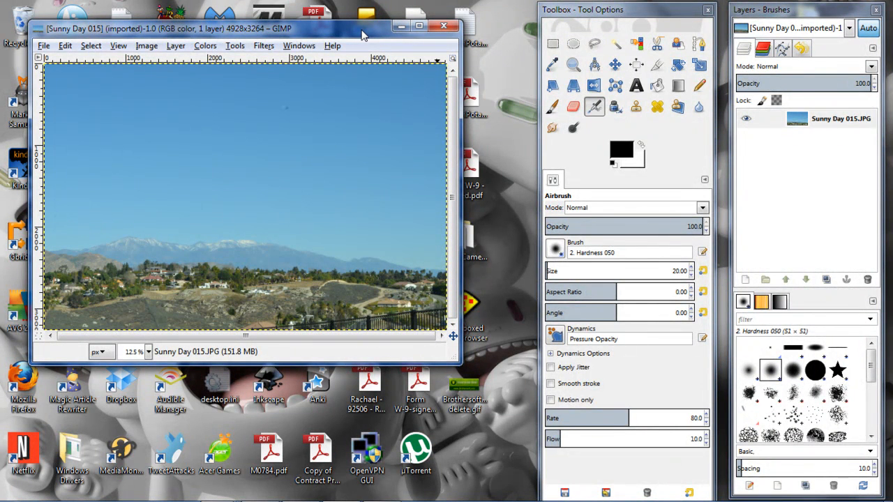
{"action": "key", "text": "Tab"}
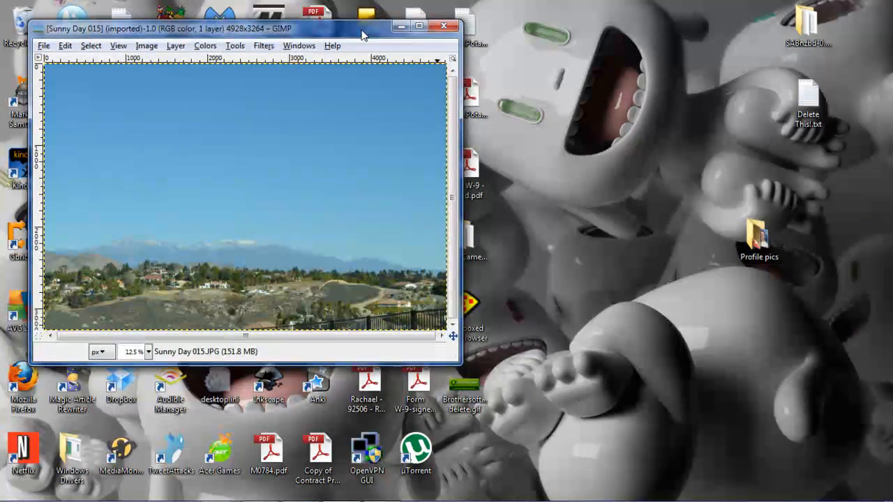
{"action": "key", "text": "Tab"}
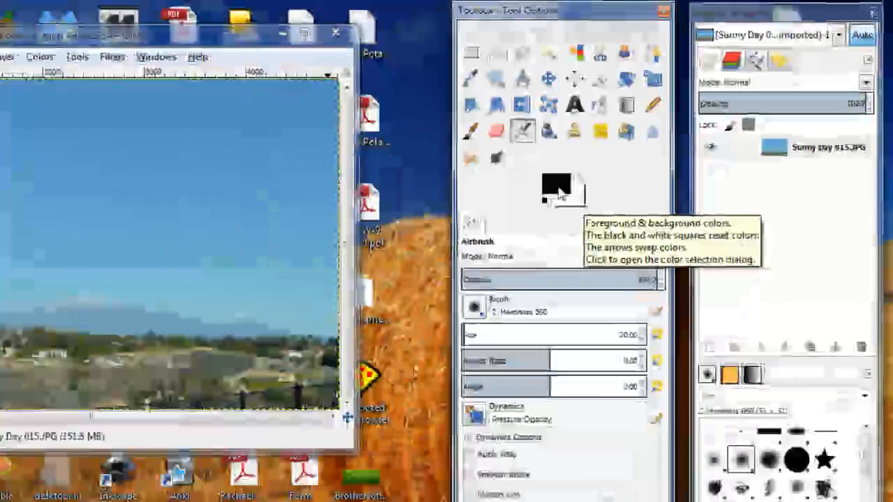
Step: Set the foreground color to the red e01a28
{"action": "left_click", "coordinate": [263, 352]}
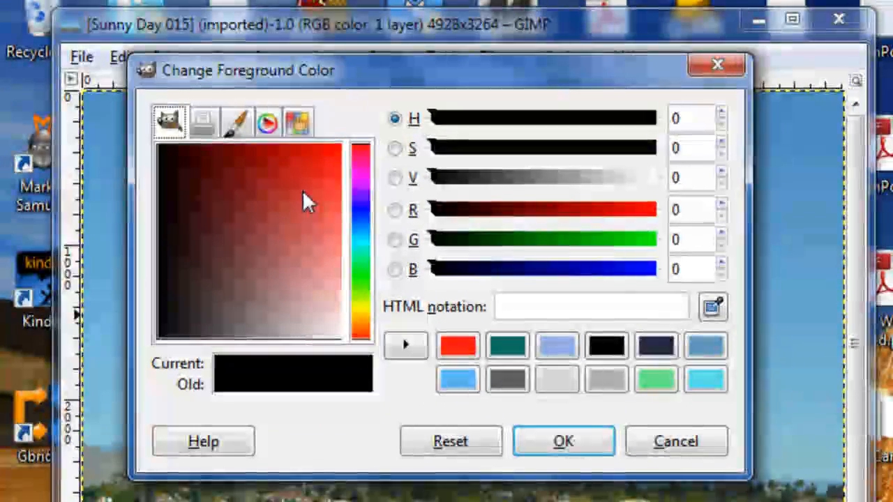
{"action": "left_click", "coordinate": [302, 190]}
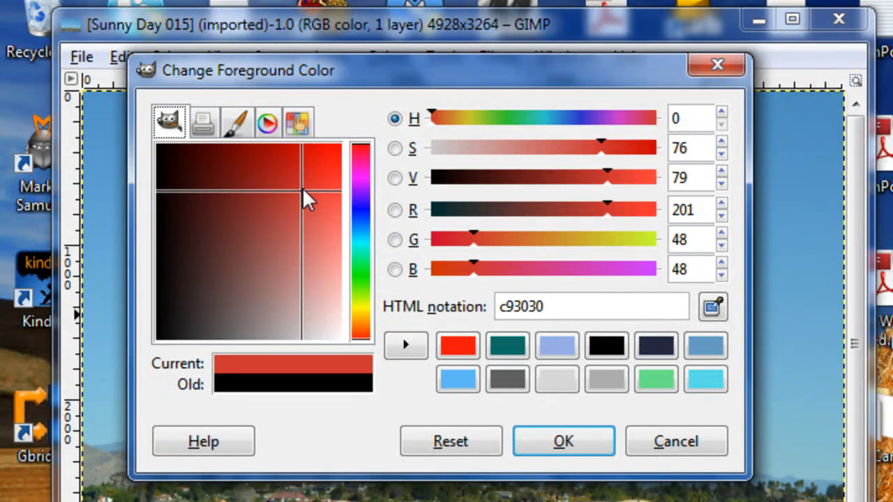
{"action": "left_click", "coordinate": [363, 152]}
{"action": "left_click_drag", "start_coordinate": [363, 150], "coordinate": [318, 166]}
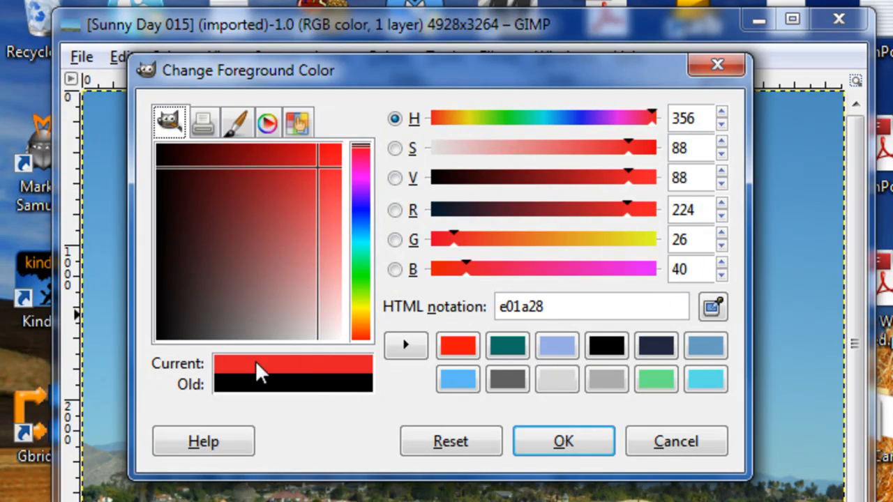
{"action": "left_click", "coordinate": [590, 444]}
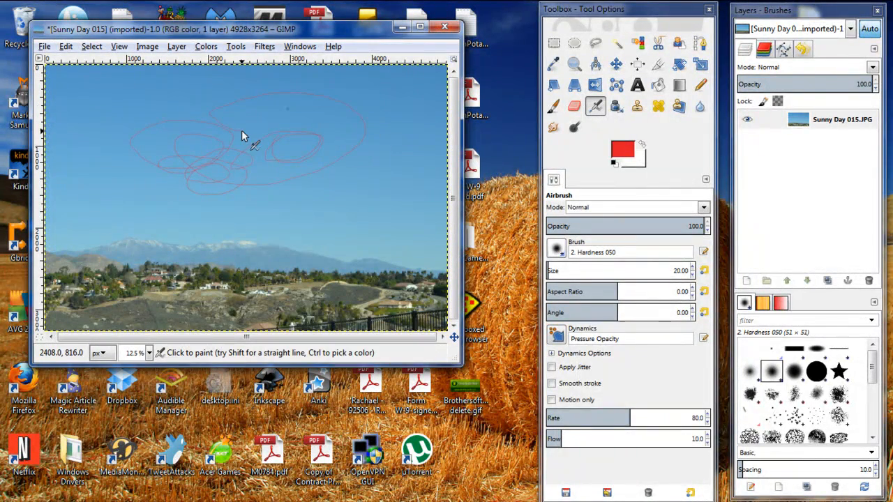
Step: Undo the red airbrush strokes painted on the sky
{"action": "key", "text": "ctrl"}
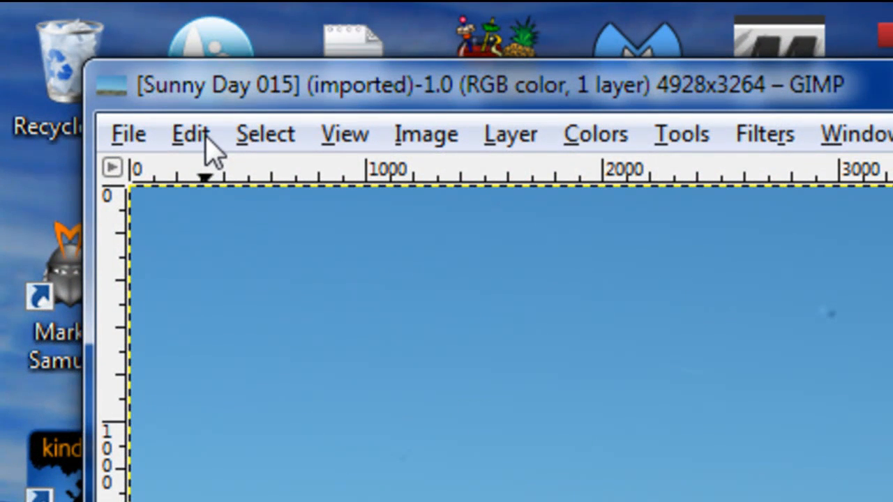
{"action": "left_click", "coordinate": [192, 135]}
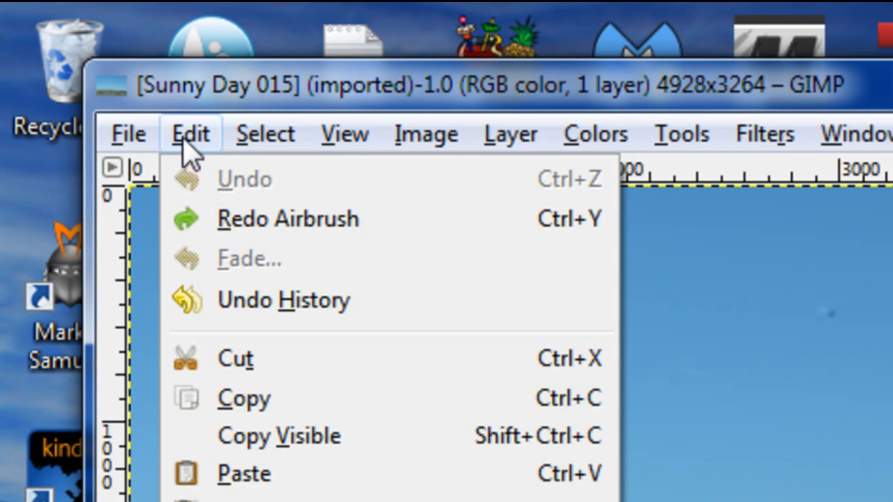
{"action": "left_click", "coordinate": [181, 143]}
{"action": "left_click", "coordinate": [187, 147]}
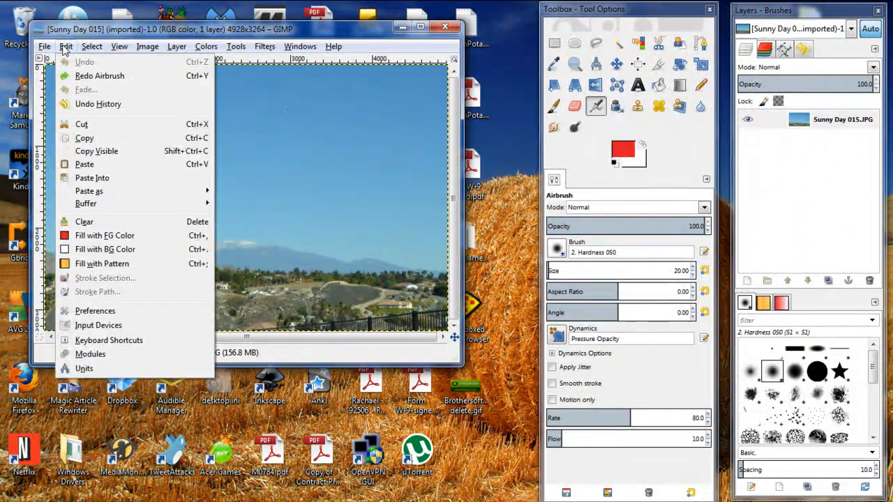
{"action": "left_click", "coordinate": [65, 46]}
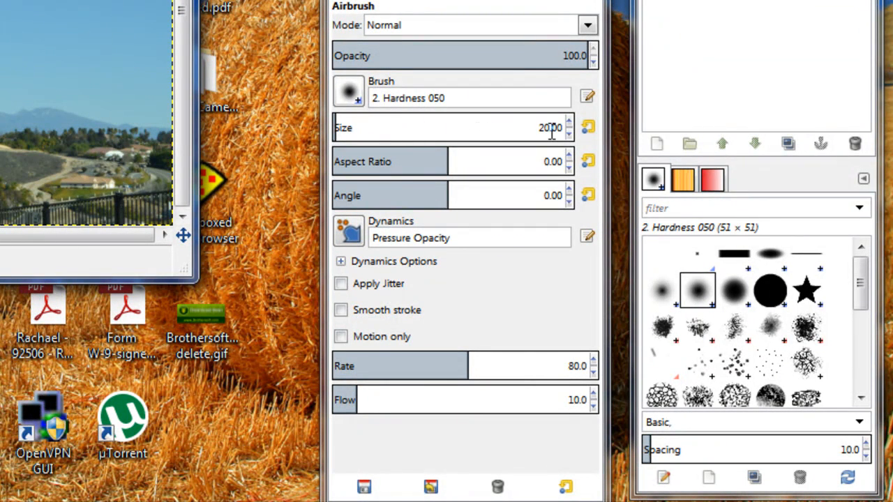
Step: Enlarge the airbrush size to 625.95 and try strokes on the sky, undoing the last one
{"action": "left_click", "coordinate": [417, 130]}
{"action": "left_click_drag", "start_coordinate": [417, 130], "coordinate": [461, 130]}
{"action": "left_click_drag", "start_coordinate": [354, 127], "coordinate": [482, 128]}
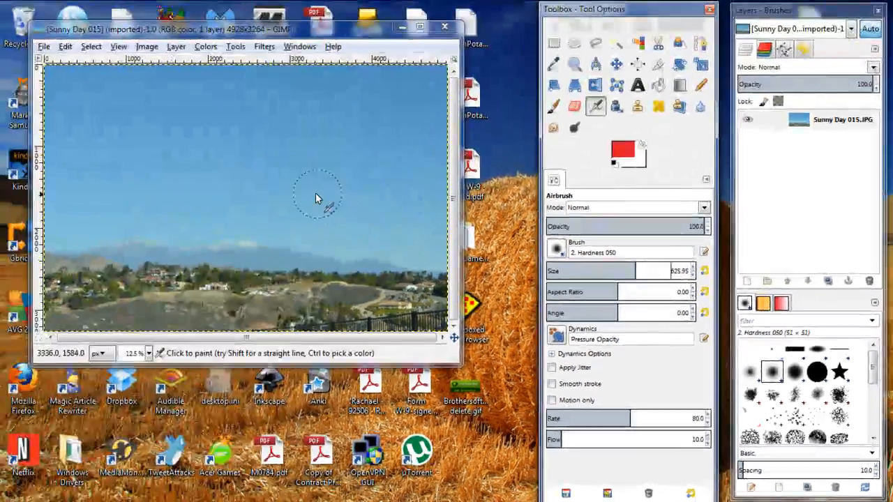
{"action": "mouse_move", "coordinate": [213, 142]}
{"action": "left_mouse_down"}
{"action": "mouse_move", "coordinate": [124, 146]}
{"action": "mouse_move", "coordinate": [250, 123]}
{"action": "left_mouse_up"}
{"action": "mouse_move", "coordinate": [344, 177]}
{"action": "left_mouse_down"}
{"action": "mouse_move", "coordinate": [277, 166]}
{"action": "mouse_move", "coordinate": [187, 183]}
{"action": "mouse_move", "coordinate": [212, 202]}
{"action": "mouse_move", "coordinate": [316, 201]}
{"action": "left_mouse_up"}
{"action": "key", "text": "ctrl+z"}
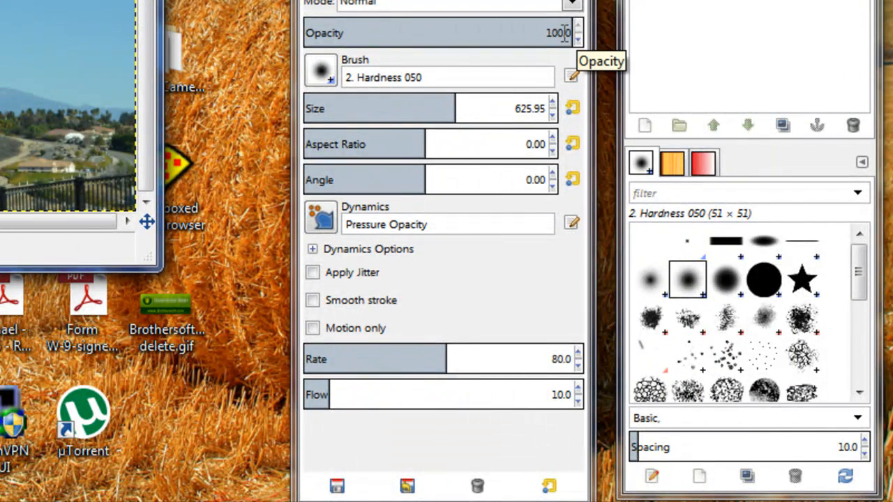
Step: Lower the airbrush opacity to 53.3 and try a stroke across the sky, then undo it
{"action": "left_click_drag", "start_coordinate": [544, 32], "coordinate": [447, 34]}
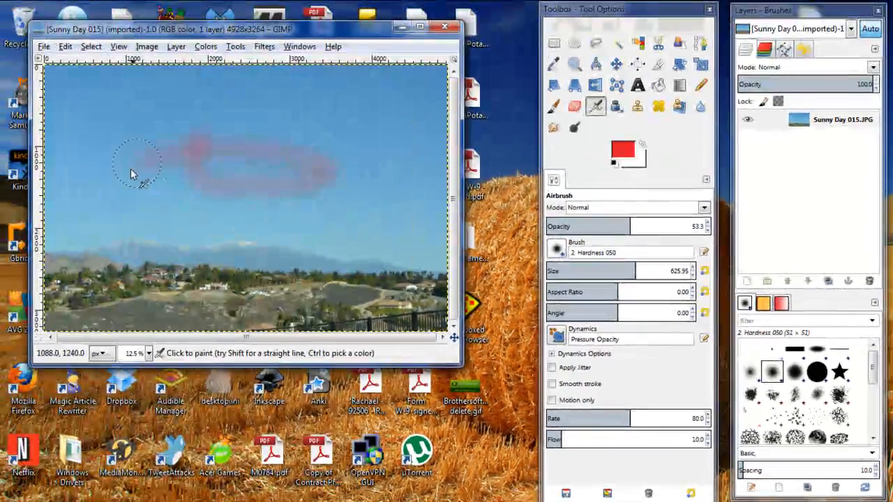
{"action": "mouse_move", "coordinate": [133, 174]}
{"action": "left_mouse_down"}
{"action": "mouse_move", "coordinate": [255, 207]}
{"action": "mouse_move", "coordinate": [358, 176]}
{"action": "mouse_move", "coordinate": [276, 127]}
{"action": "mouse_move", "coordinate": [179, 132]}
{"action": "mouse_move", "coordinate": [119, 161]}
{"action": "mouse_move", "coordinate": [188, 213]}
{"action": "mouse_move", "coordinate": [306, 234]}
{"action": "left_mouse_up"}
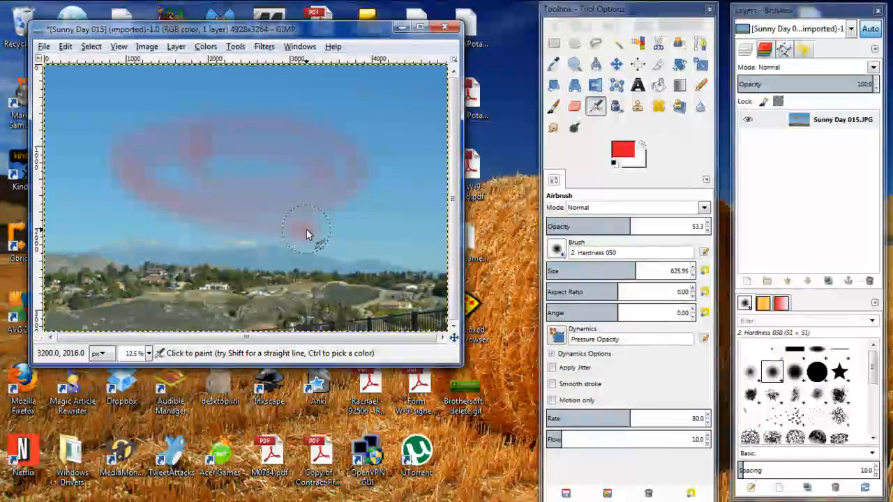
{"action": "key", "text": "ctrl+z"}
{"action": "key", "text": "ctrl+z"}
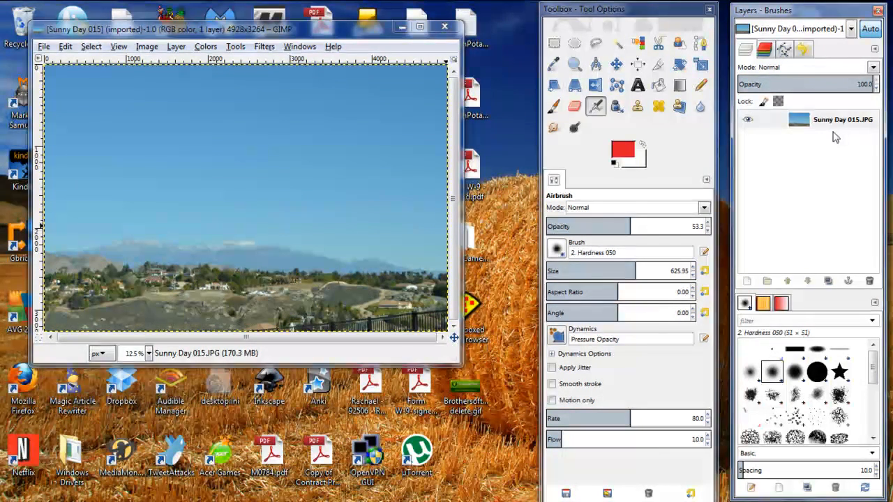
Step: Choose the z Pepper brush, stamp trial peppers across the sky, then undo them
{"action": "mouse_move", "coordinate": [874, 369]}
{"action": "left_mouse_down"}
{"action": "mouse_move", "coordinate": [873, 433]}
{"action": "mouse_move", "coordinate": [871, 355]}
{"action": "mouse_move", "coordinate": [872, 427]}
{"action": "left_mouse_up"}
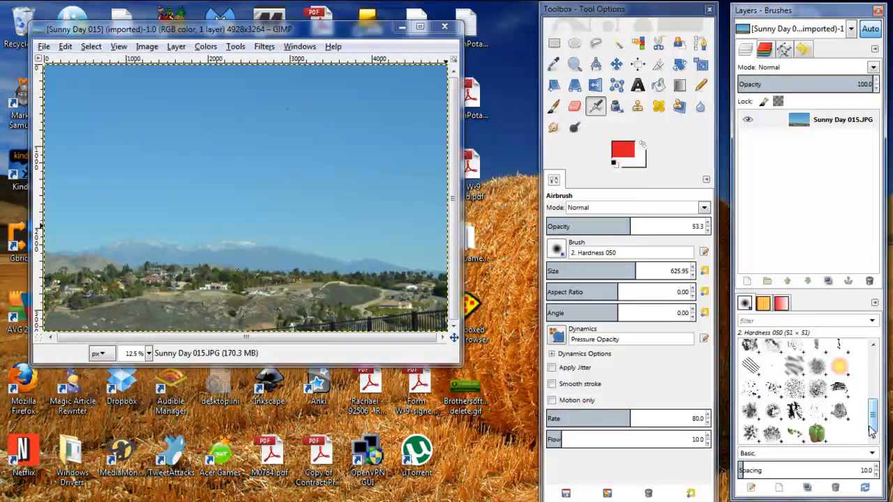
{"action": "left_click", "coordinate": [817, 433]}
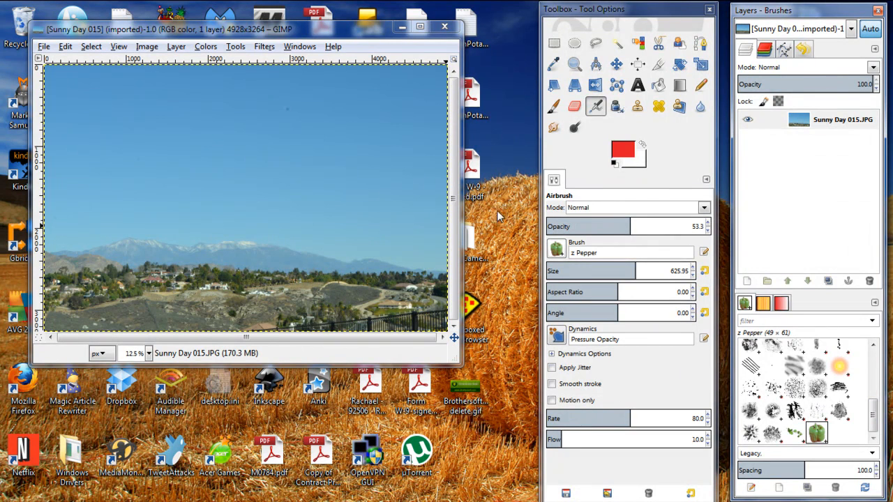
{"action": "mouse_move", "coordinate": [282, 168]}
{"action": "left_mouse_down"}
{"action": "mouse_move", "coordinate": [261, 205]}
{"action": "mouse_move", "coordinate": [335, 214]}
{"action": "mouse_move", "coordinate": [329, 136]}
{"action": "mouse_move", "coordinate": [251, 147]}
{"action": "left_mouse_up"}
{"action": "mouse_move", "coordinate": [187, 161]}
{"action": "left_mouse_down"}
{"action": "mouse_move", "coordinate": [297, 223]}
{"action": "mouse_move", "coordinate": [393, 189]}
{"action": "left_mouse_up"}
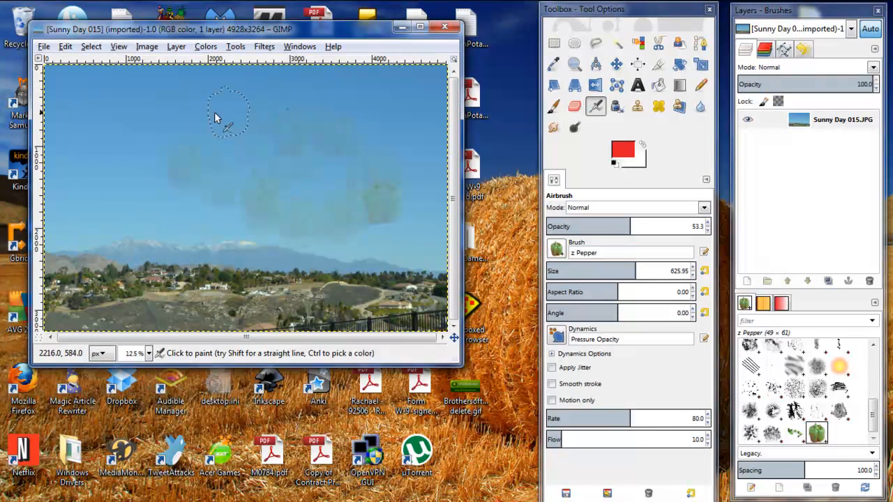
{"action": "left_click", "coordinate": [115, 124]}
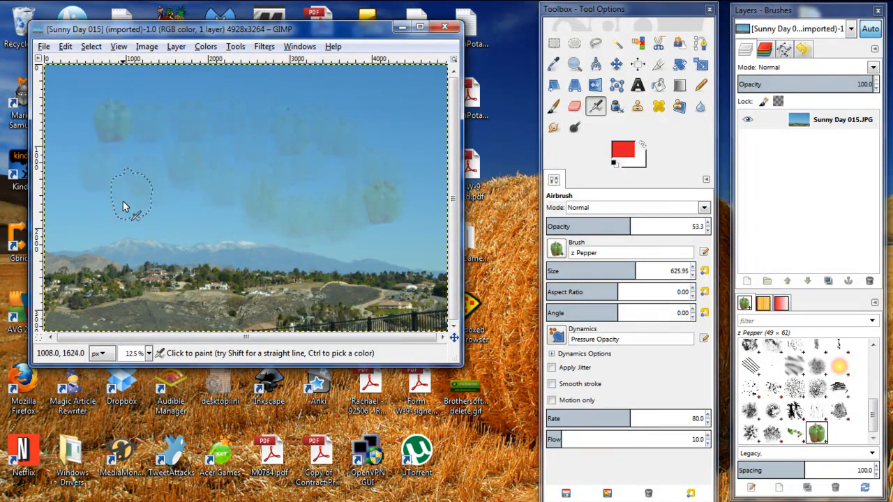
{"action": "key", "text": "ctrl+z"}
{"action": "key", "text": "ctrl+z"}
{"action": "key", "text": "ctrl+z"}
{"action": "key", "text": "ctrl+z"}
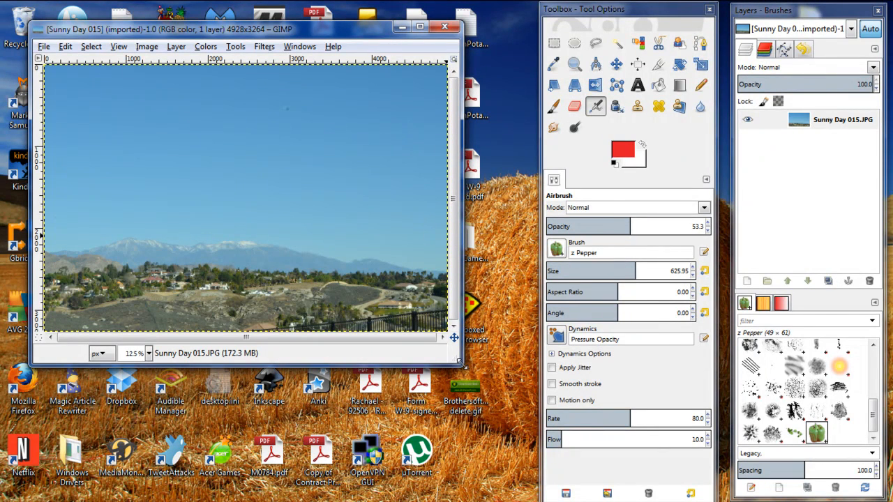
Step: Draw a rectangular selection about 3700 px wide around the mountains and hills, trimming most of the sky
{"action": "left_click_drag", "start_coordinate": [460, 362], "coordinate": [529, 416]}
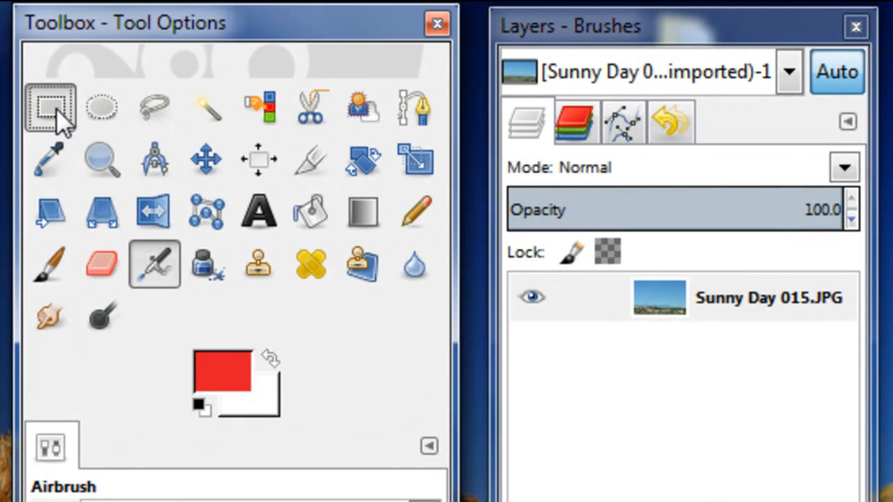
{"action": "left_click", "coordinate": [55, 108]}
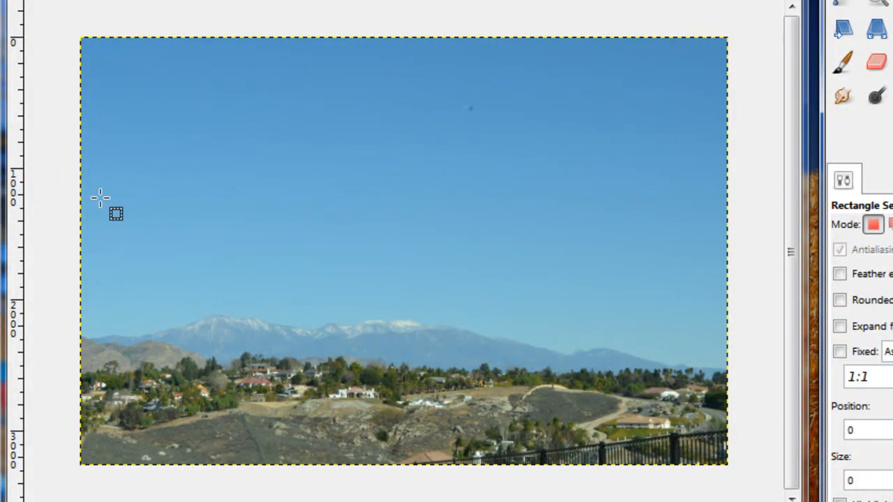
{"action": "left_click_drag", "start_coordinate": [99, 209], "coordinate": [594, 438]}
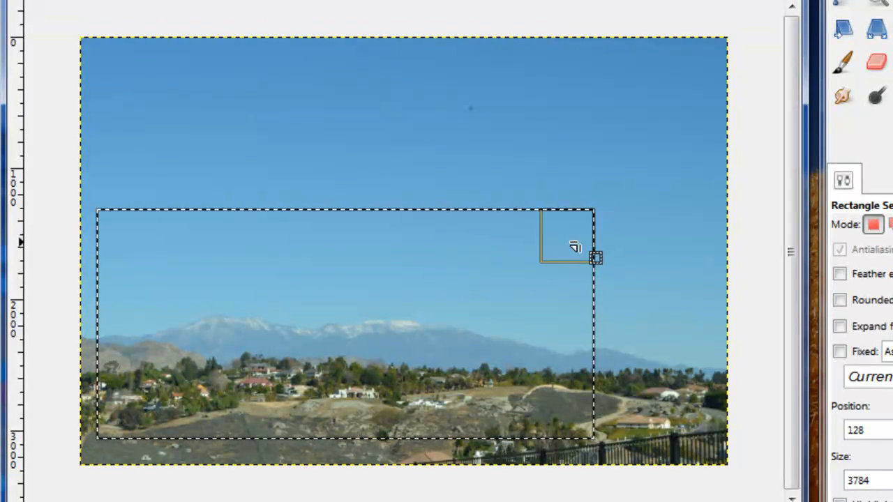
{"action": "mouse_move", "coordinate": [573, 241]}
{"action": "left_mouse_down"}
{"action": "mouse_move", "coordinate": [538, 254]}
{"action": "mouse_move", "coordinate": [568, 251]}
{"action": "left_mouse_up"}
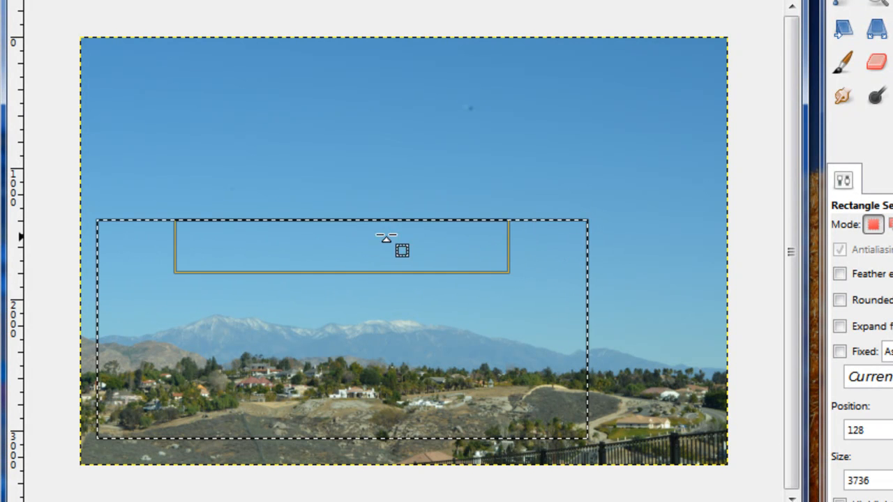
{"action": "mouse_move", "coordinate": [325, 235]}
{"action": "left_mouse_down"}
{"action": "mouse_move", "coordinate": [325, 256]}
{"action": "mouse_move", "coordinate": [325, 226]}
{"action": "left_mouse_up"}
{"action": "mouse_move", "coordinate": [544, 333]}
{"action": "left_mouse_down"}
{"action": "mouse_move", "coordinate": [590, 334]}
{"action": "mouse_move", "coordinate": [478, 325]}
{"action": "mouse_move", "coordinate": [548, 328]}
{"action": "left_mouse_up"}
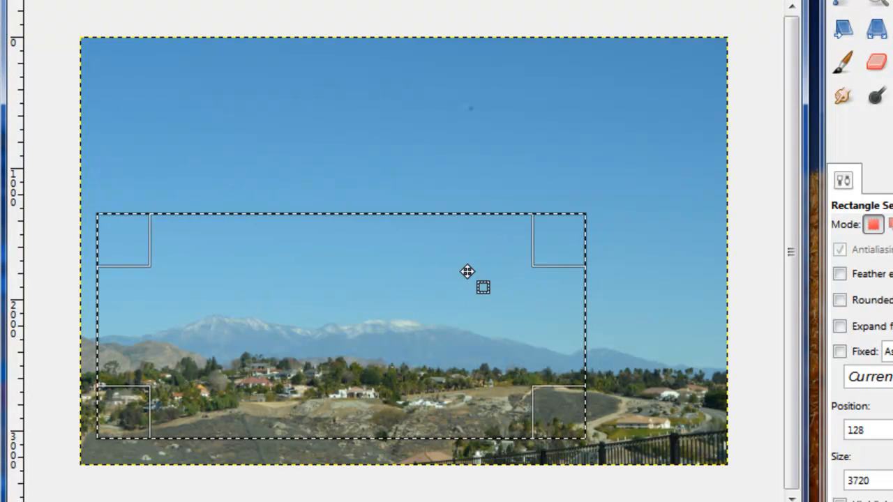
{"action": "left_click_drag", "start_coordinate": [549, 258], "coordinate": [546, 277]}
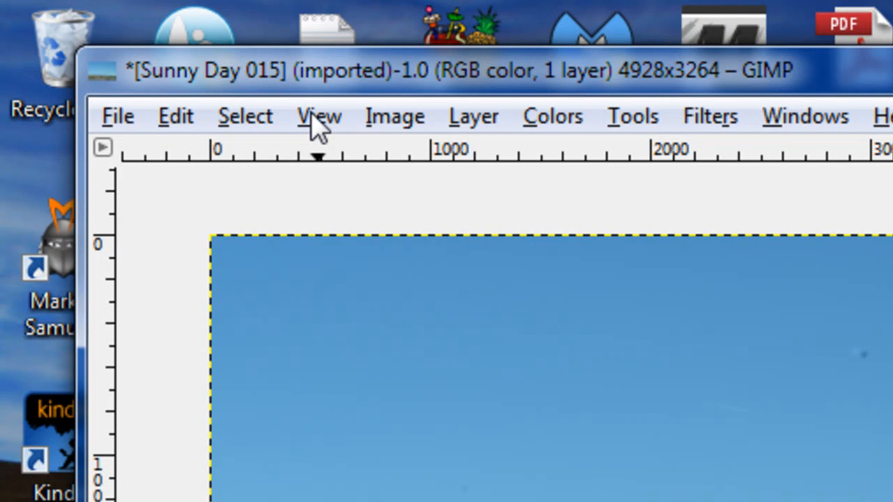
Step: Crop the image to the selection
{"action": "left_click", "coordinate": [394, 126]}
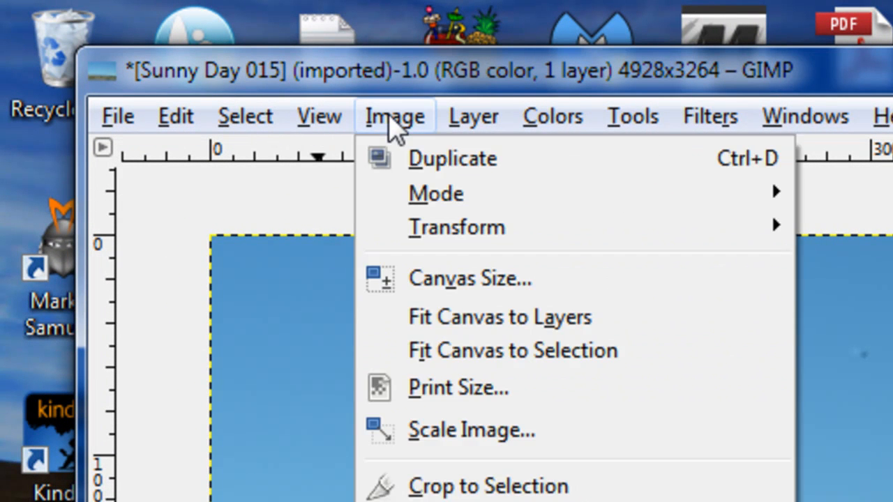
{"action": "left_click", "coordinate": [457, 489]}
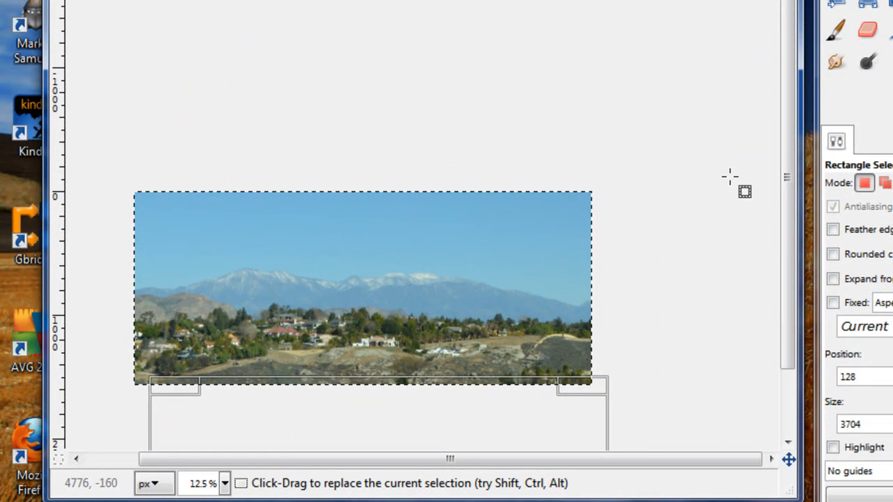
{"action": "scroll", "coordinate": [787, 209], "scroll_direction": "down", "scroll_amount": 3}
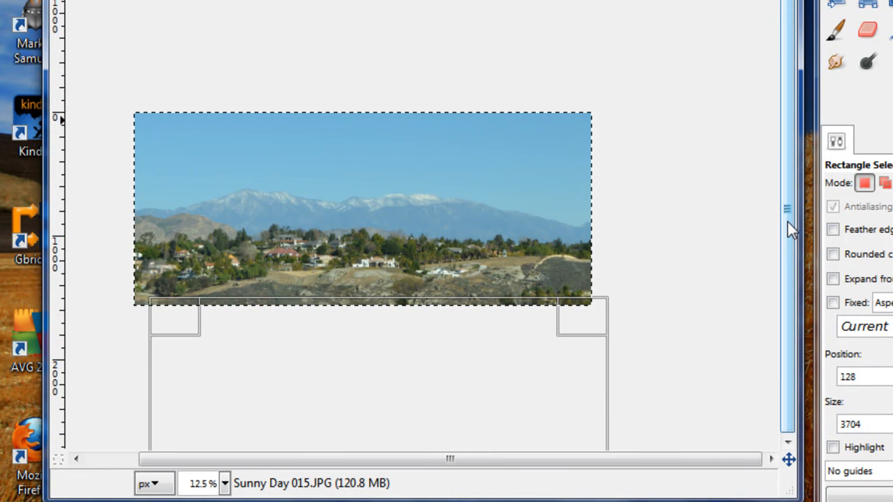
{"action": "key", "text": "shift"}
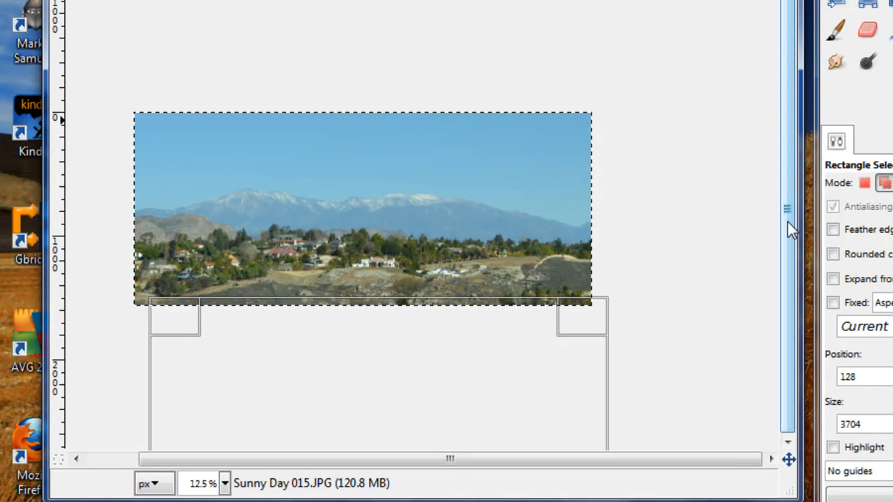
{"action": "key", "text": "plus"}
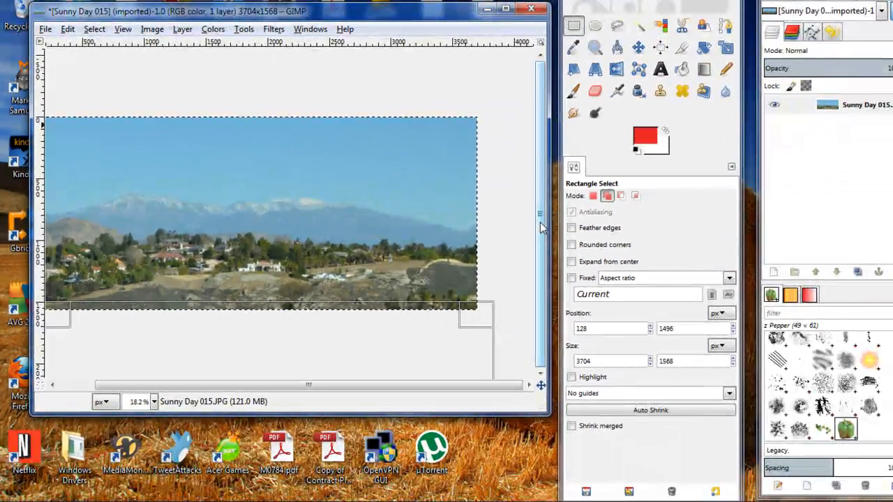
{"action": "key", "text": "plus"}
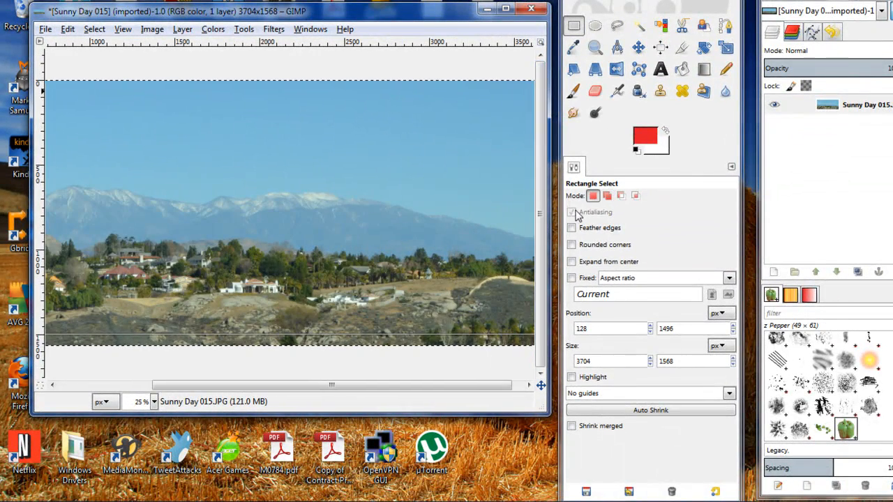
Step: Maximize the image window with the docks hidden and undo the crop
{"action": "left_click", "coordinate": [506, 8]}
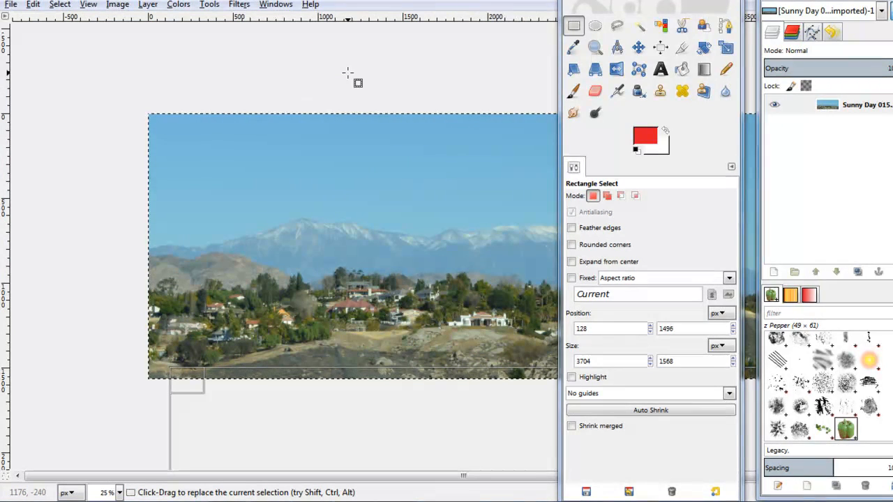
{"action": "key", "text": "Tab"}
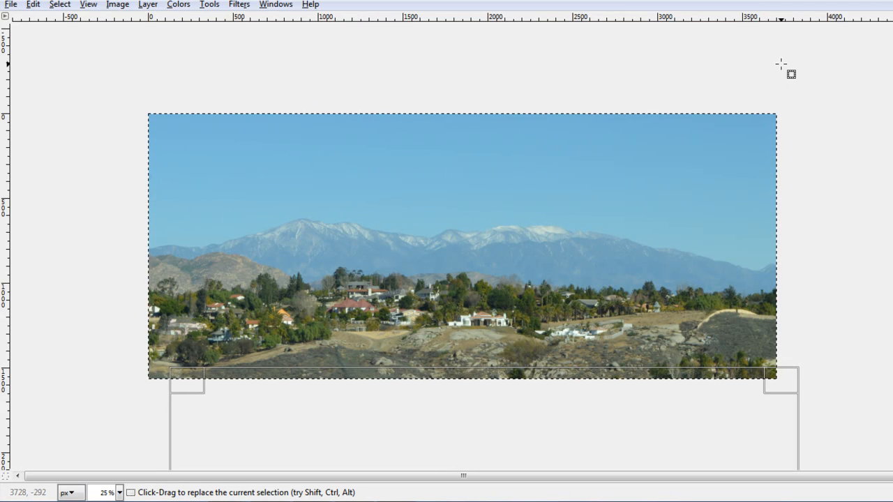
{"action": "key", "text": "ctrl"}
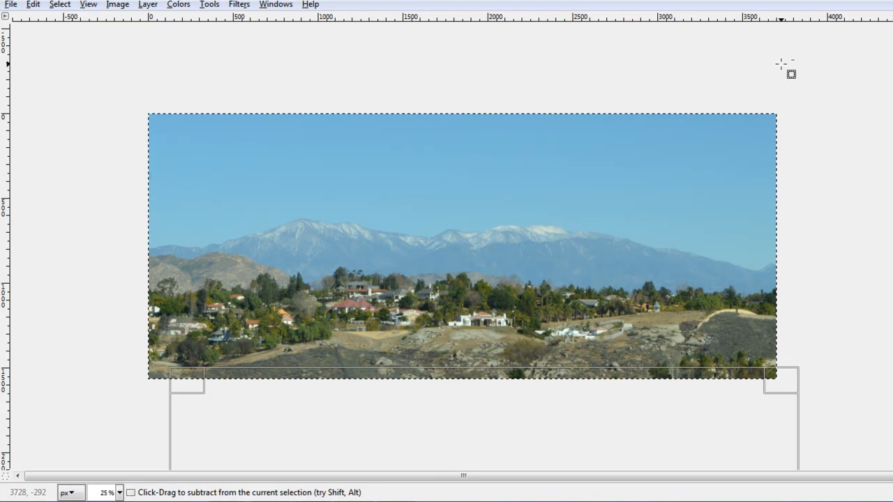
{"action": "key", "text": "ctrl+z"}
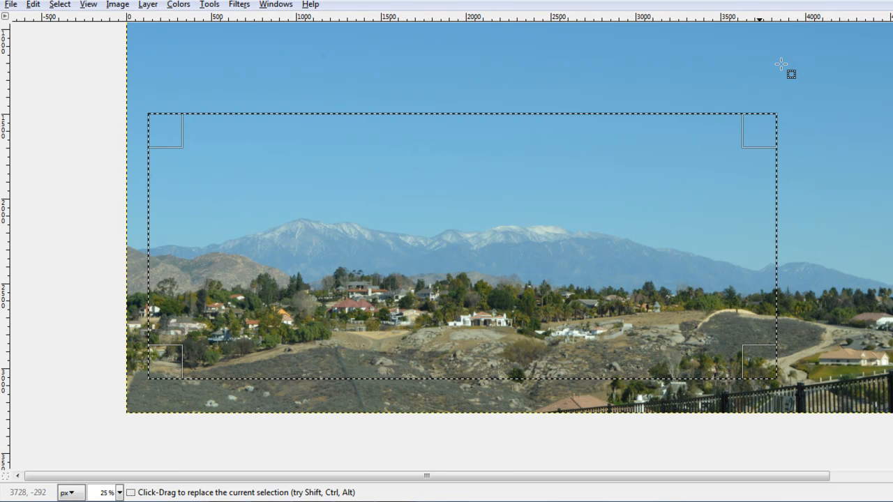
Step: Show Rule of thirds guides inside the rectangle selection
{"action": "scroll", "coordinate": [510, 244], "scroll_direction": "up", "scroll_amount": 1}
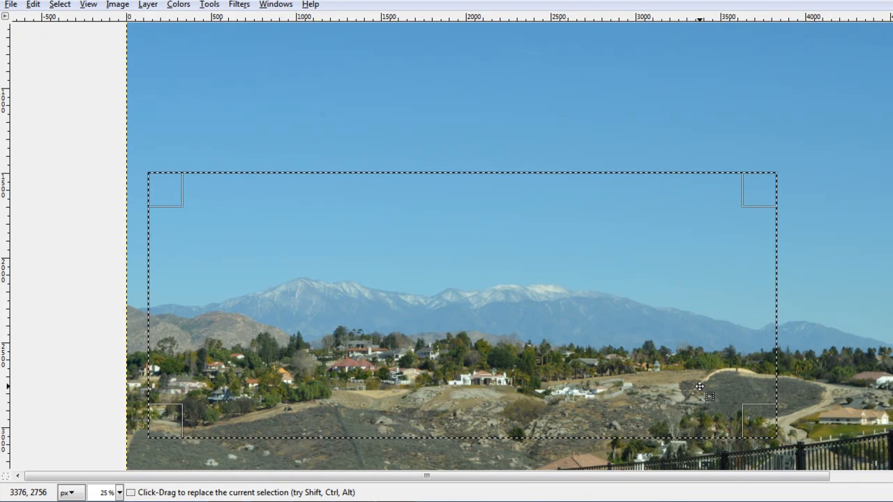
{"action": "scroll", "coordinate": [699, 386], "scroll_direction": "down", "scroll_amount": 1}
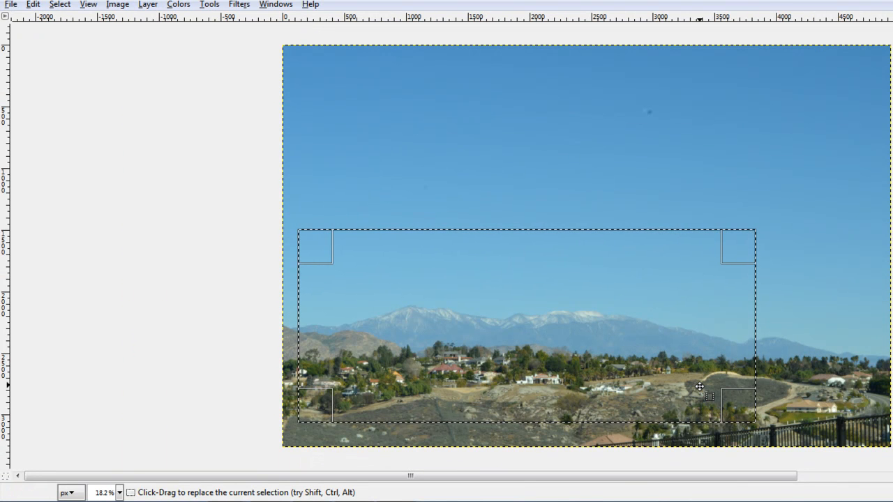
{"action": "key", "text": "Tab"}
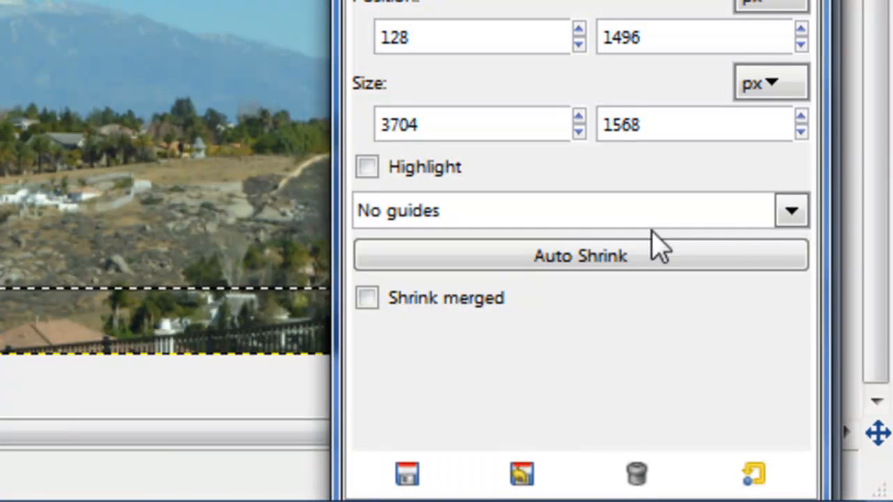
{"action": "left_click", "coordinate": [792, 213]}
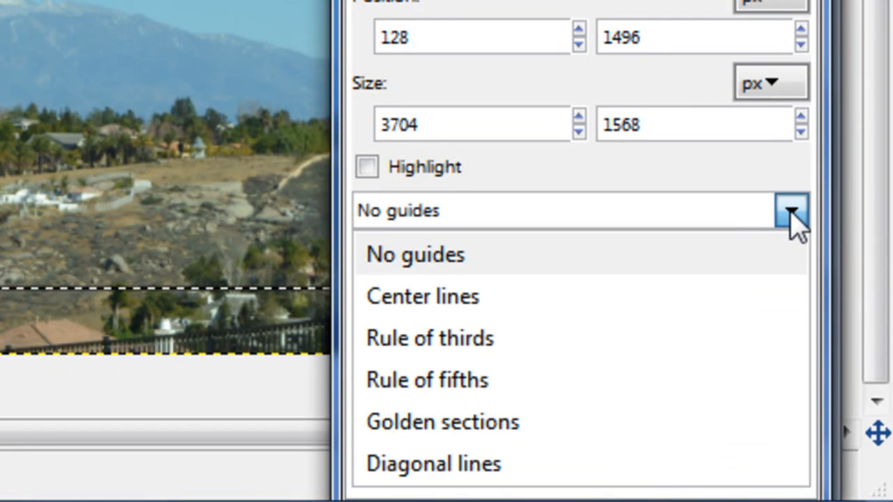
{"action": "left_click", "coordinate": [479, 340]}
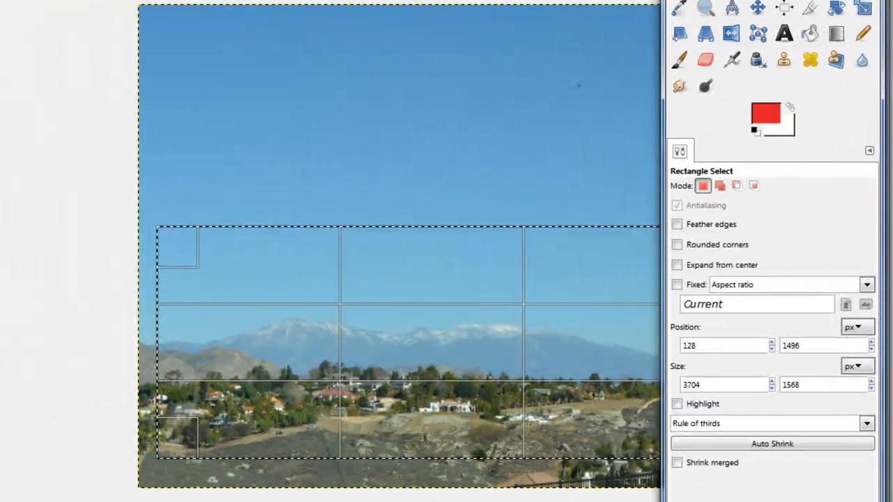
{"action": "key", "text": "Tab"}
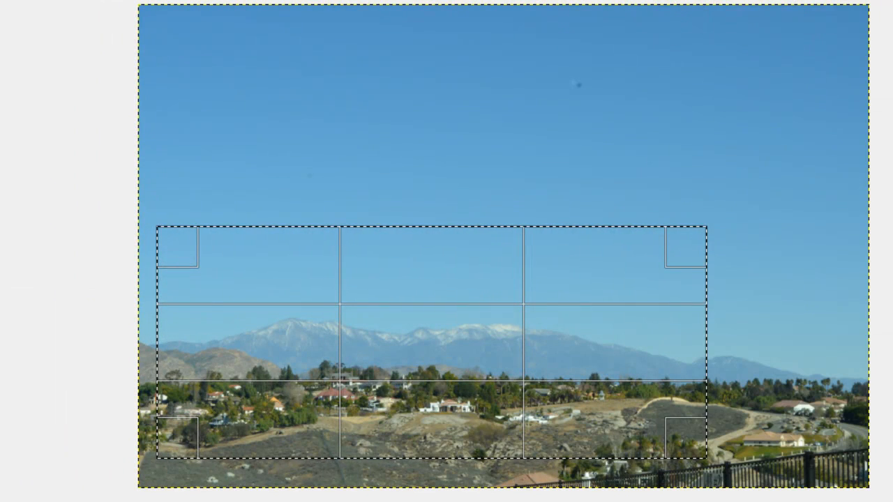